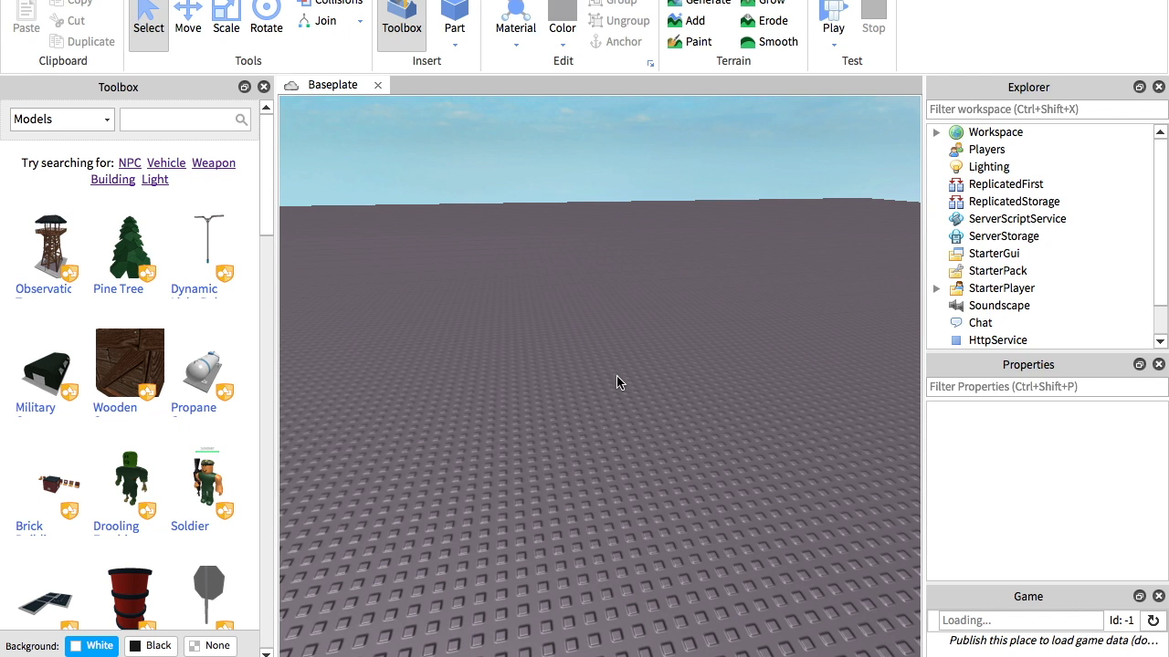
pyautogui.scroll(-3, 619, 334)
pyautogui.moveTo(616, 327); pyautogui.dragTo(616, 326, button='right')
pyautogui.scroll(3, 615, 327)
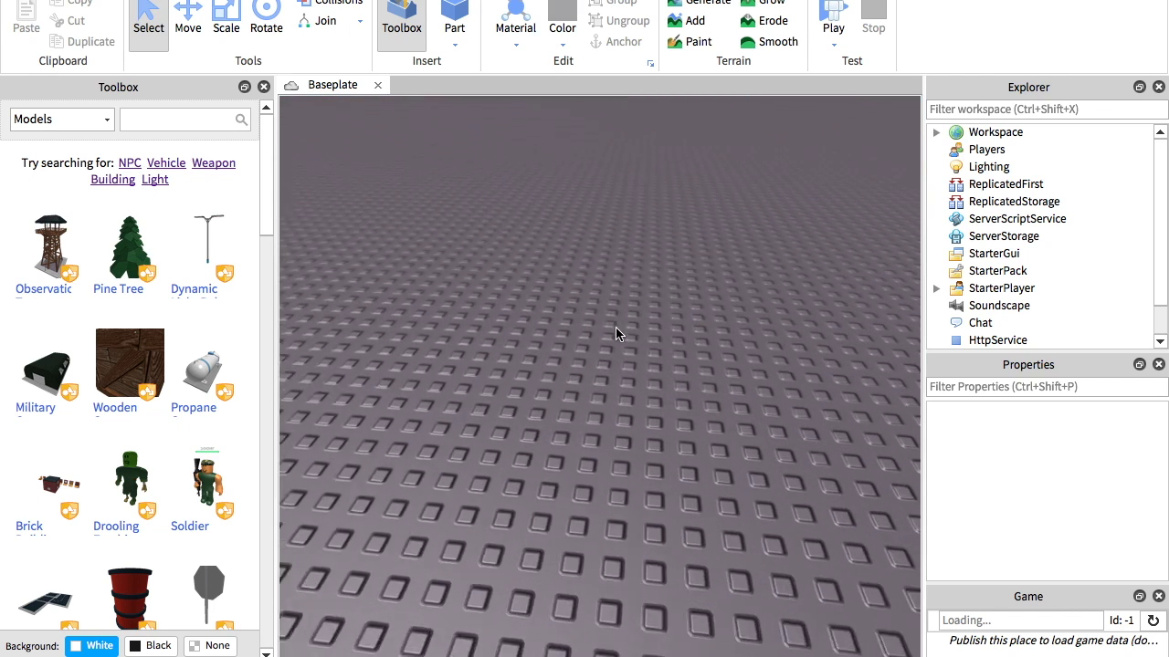
pyautogui.scroll(-6, 615, 327)
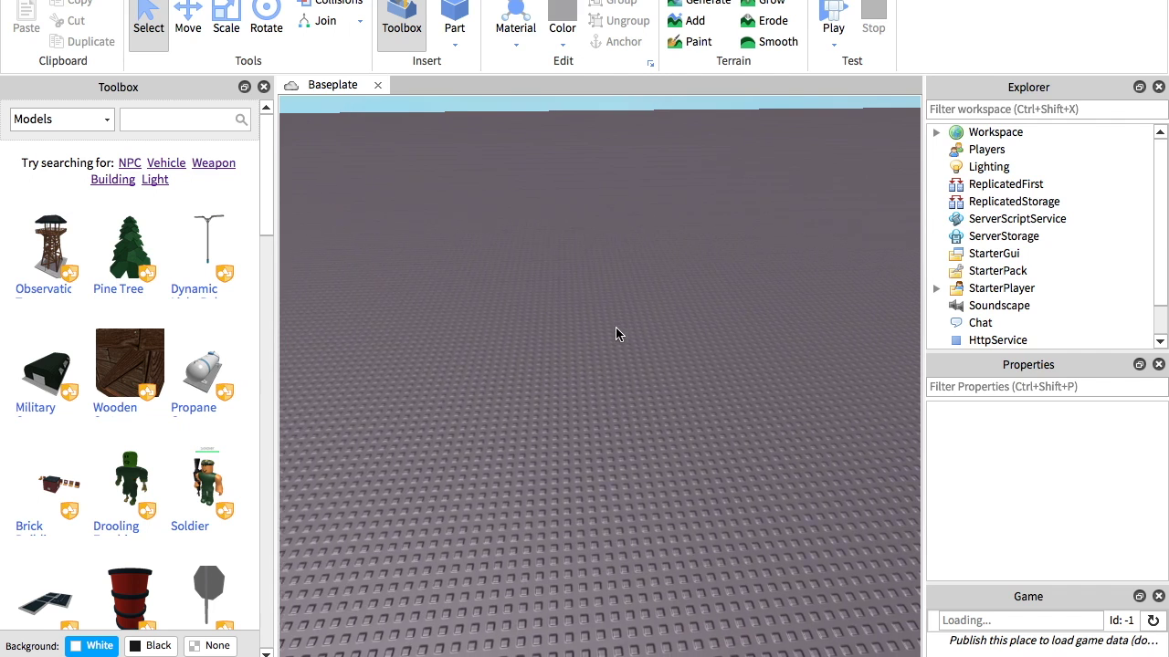
pyautogui.scroll(4, 616, 328)
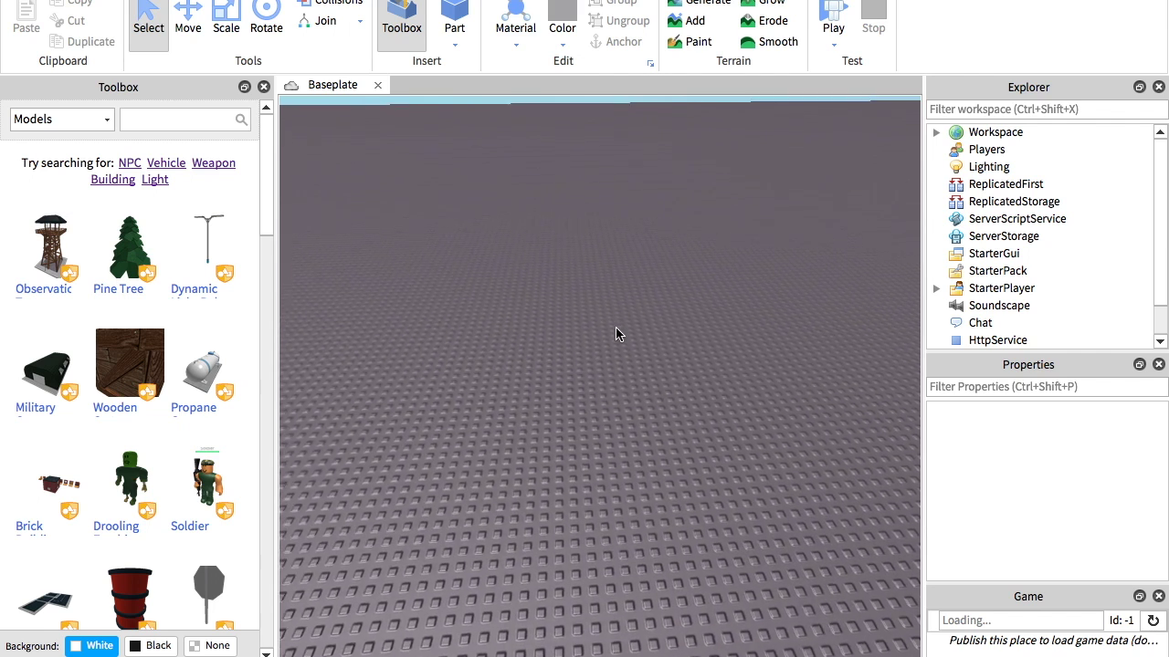
pyautogui.scroll(-2, 617, 328)
pyautogui.scroll(4, 617, 328)
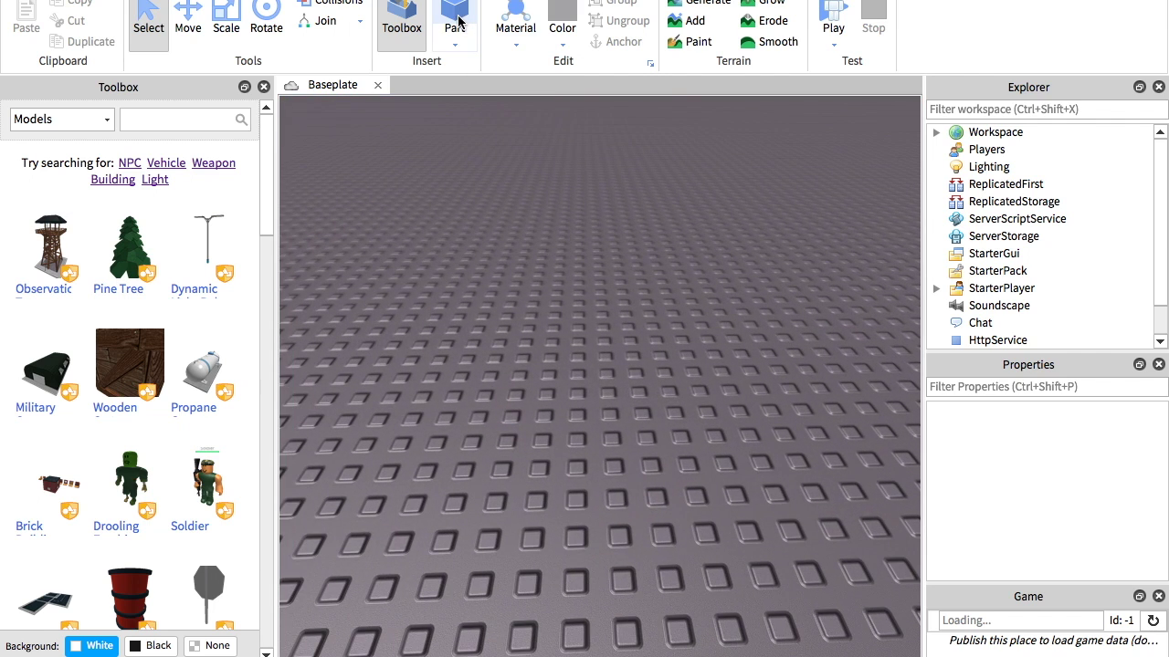
# Insert a part on the baseplate, enlarge it into a flat square tabletop and raise it above the ground.
pyautogui.click(455, 20)
pyautogui.hotkey('ctrl', '3')
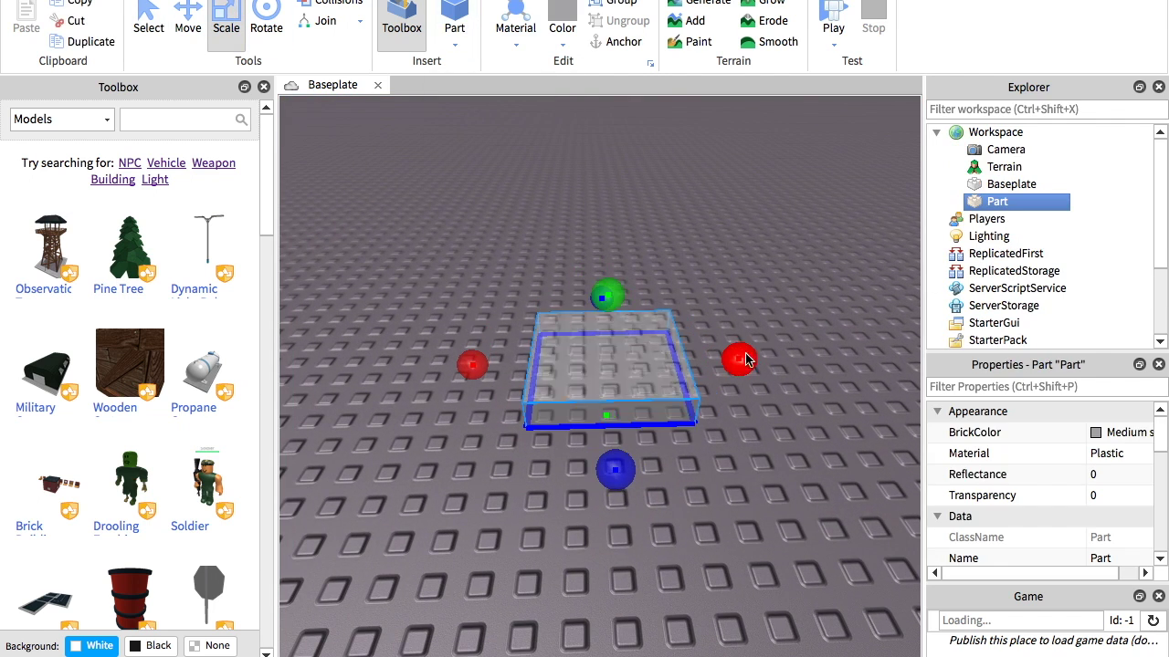
pyautogui.click(187, 20)
# Insert a second part and scale it into a thin upright leg under one corner of the tabletop.
pyautogui.click(455, 20)
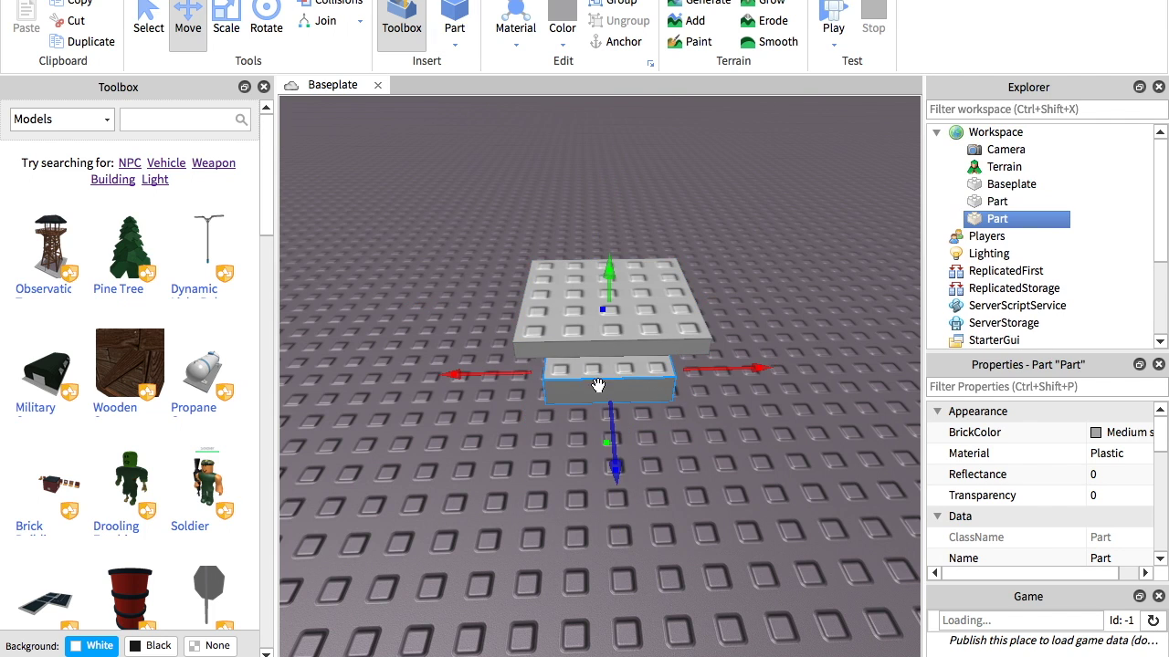
pyautogui.click(232, 36)
pyautogui.moveTo(593, 283); pyautogui.dragTo(630, 274)
pyautogui.moveTo(731, 372); pyautogui.dragTo(610, 389)
pyautogui.moveTo(545, 326); pyautogui.dragTo(554, 340)
pyautogui.moveTo(554, 340); pyautogui.dragTo(699, 311, button='right')
pyautogui.scroll(-3, 698, 311)
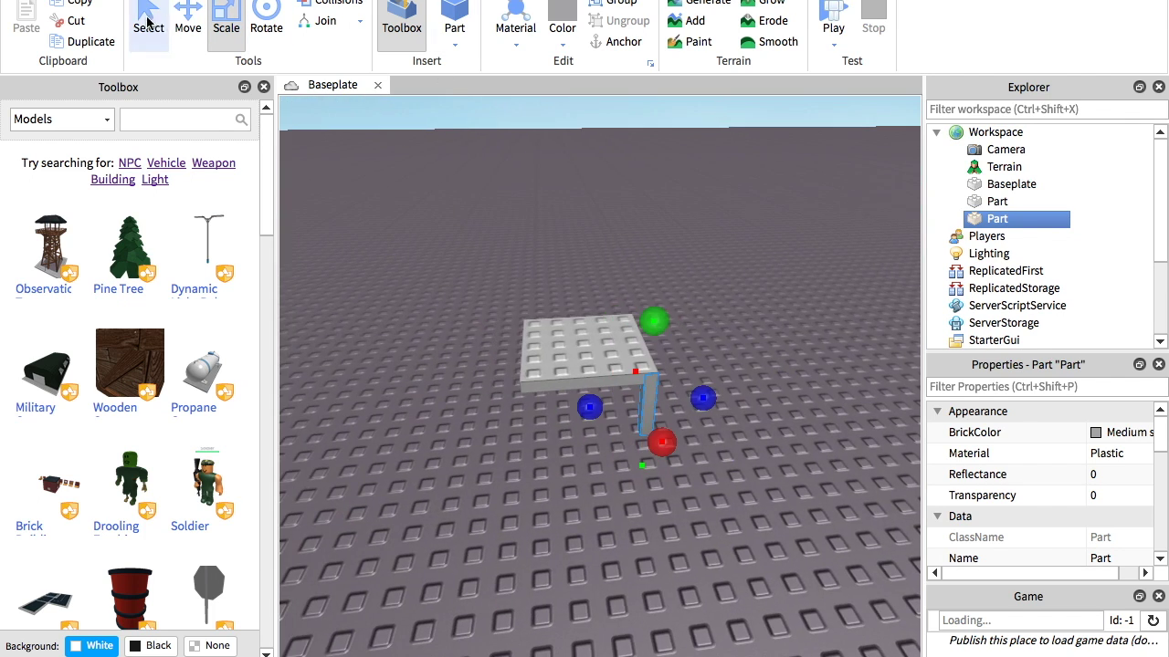
# Duplicate the table leg three times and move one copy to the adjacent corner along the same edge.
pyautogui.click(104, 45)
pyautogui.click(104, 45)
pyautogui.click(104, 44)
pyautogui.click(188, 27)
pyautogui.moveTo(594, 404); pyautogui.dragTo(499, 407)
# Move the other two leg copies under the tabletop's two remaining corners.
pyautogui.click(649, 410)
pyautogui.moveTo(667, 452); pyautogui.dragTo(641, 388)
pyautogui.moveTo(641, 388); pyautogui.dragTo(545, 371, button='right')
pyautogui.moveTo(545, 370); pyautogui.dragTo(527, 372)
pyautogui.moveTo(736, 392); pyautogui.dragTo(634, 509, button='right')
pyautogui.click(634, 510)
pyautogui.moveTo(553, 498); pyautogui.dragTo(473, 500)
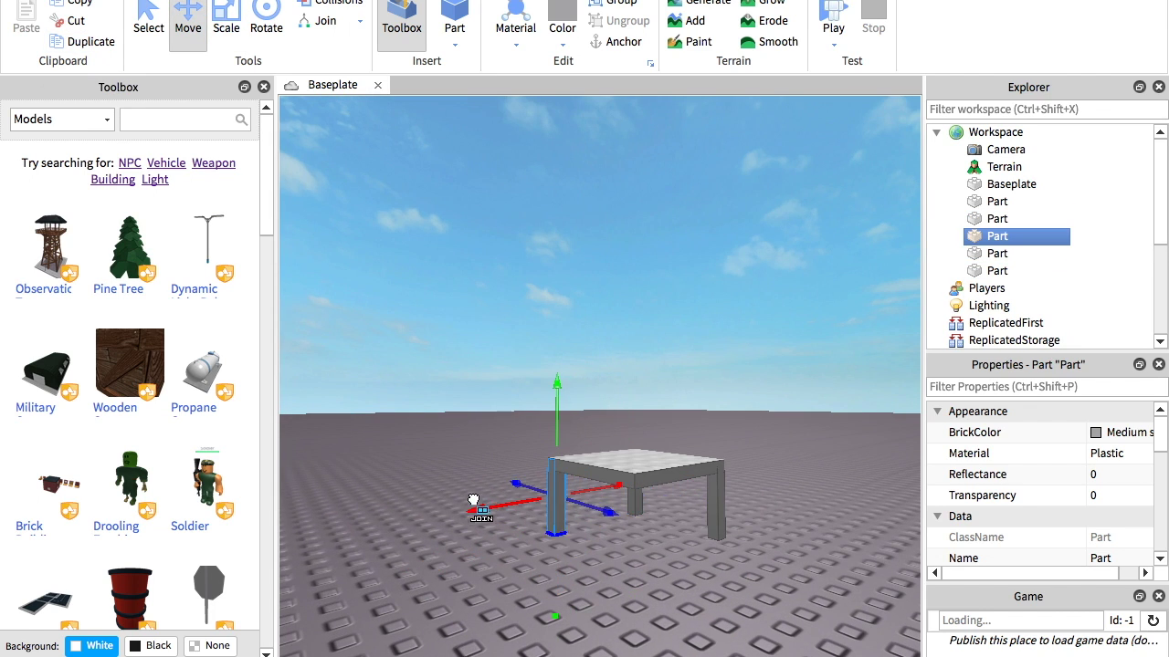
pyautogui.moveTo(606, 513); pyautogui.dragTo(710, 543)
# Select all five table parts and give them the Dark orange color and the Wood material.
pyautogui.moveTo(711, 543); pyautogui.dragTo(439, 264, button='right')
pyautogui.moveTo(438, 264); pyautogui.dragTo(666, 457)
pyautogui.click(563, 44)
pyautogui.click(712, 292)
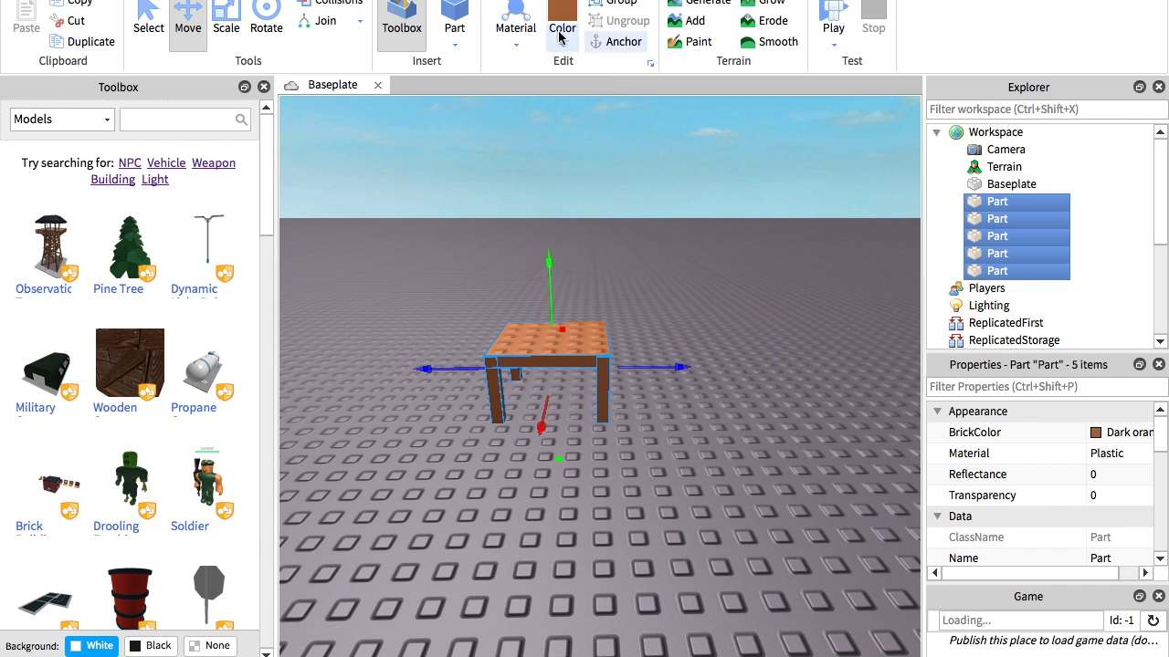
pyautogui.click(516, 42)
pyautogui.click(535, 88)
pyautogui.click(539, 182)
# Give the tabletop a smooth surface without studs, then deselect the table.
pyautogui.click(548, 338)
pyautogui.click(119, 1)
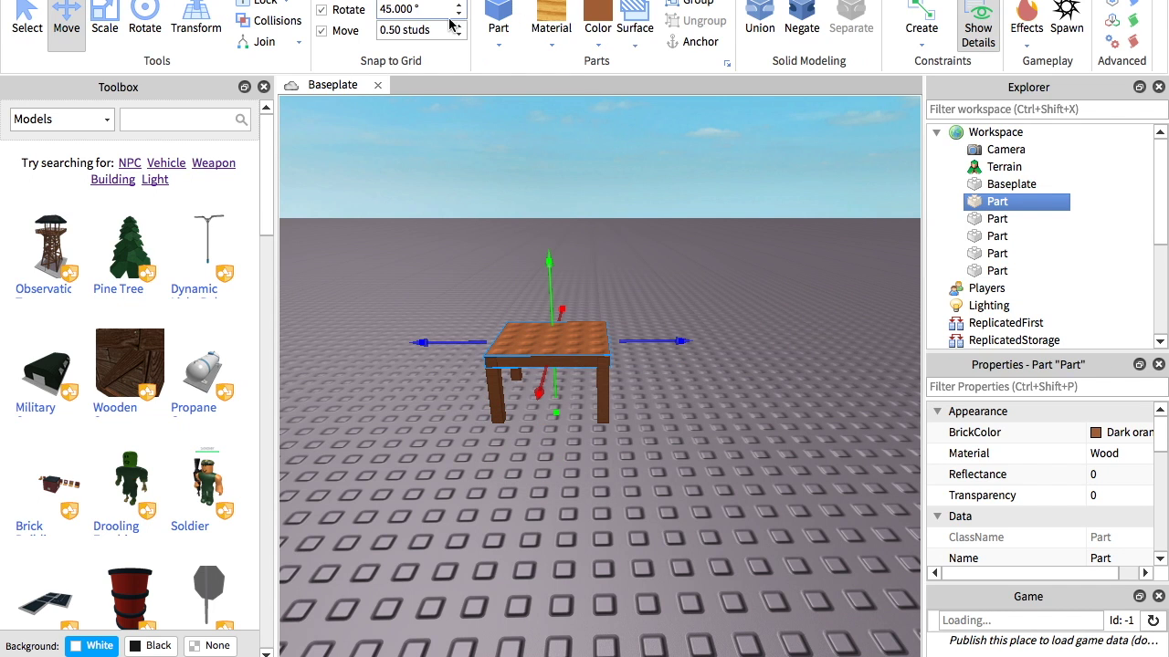
pyautogui.click(635, 41)
pyautogui.click(650, 64)
pyautogui.click(14, 26)
pyautogui.click(606, 160)
pyautogui.scroll(2, 607, 160)
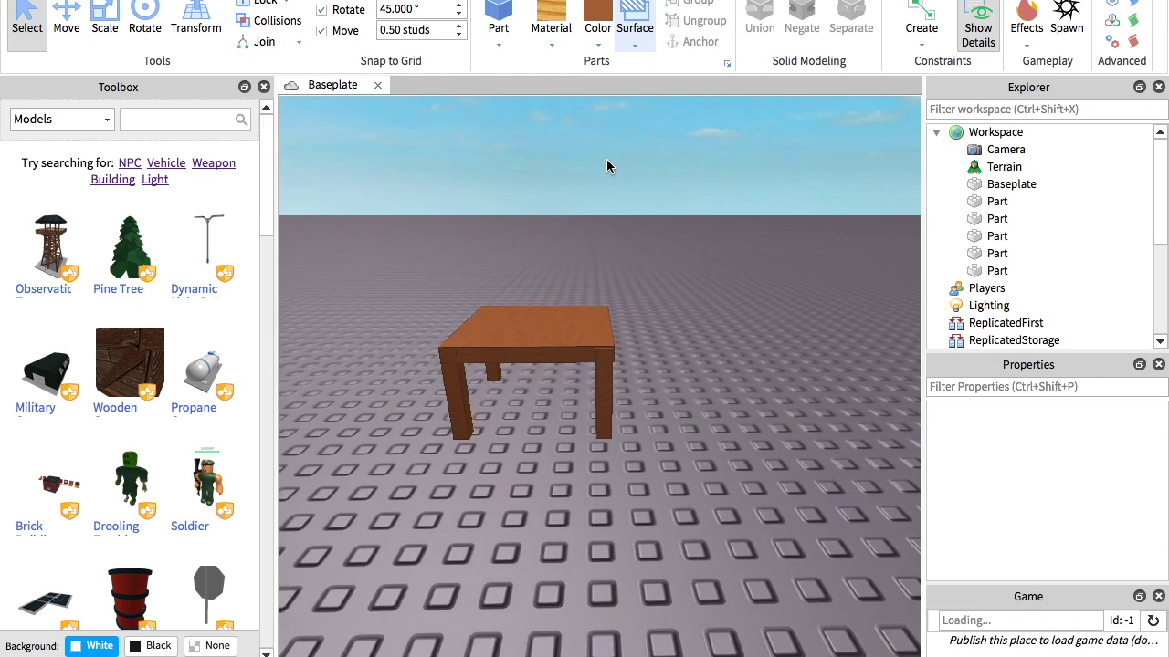
# Examine the finished table from several angles and distances.
pyautogui.moveTo(607, 160); pyautogui.dragTo(607, 160, button='right')
pyautogui.scroll(3, 607, 160)
pyautogui.scroll(-4, 607, 159)
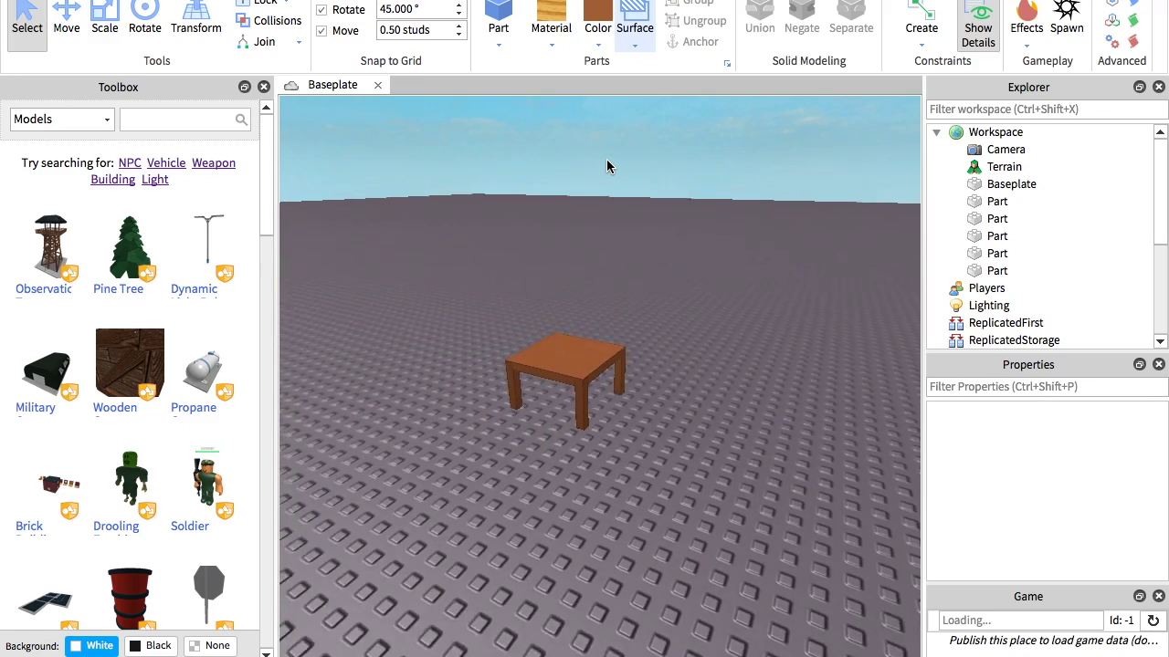
pyautogui.press('w')
pyautogui.press('a')
pyautogui.click(55, 2)
pyautogui.moveTo(635, 264); pyautogui.dragTo(635, 264, button='right')
pyautogui.scroll(3, 635, 264)
pyautogui.press('s')
pyautogui.press('a')
pyautogui.moveTo(713, 272); pyautogui.dragTo(670, 272, button='right')
pyautogui.scroll(-4, 714, 272)
pyautogui.scroll(4, 713, 268)
pyautogui.scroll(-3, 713, 268)
pyautogui.scroll(3, 670, 272)
pyautogui.scroll(-5, 671, 272)
pyautogui.scroll(6, 671, 272)
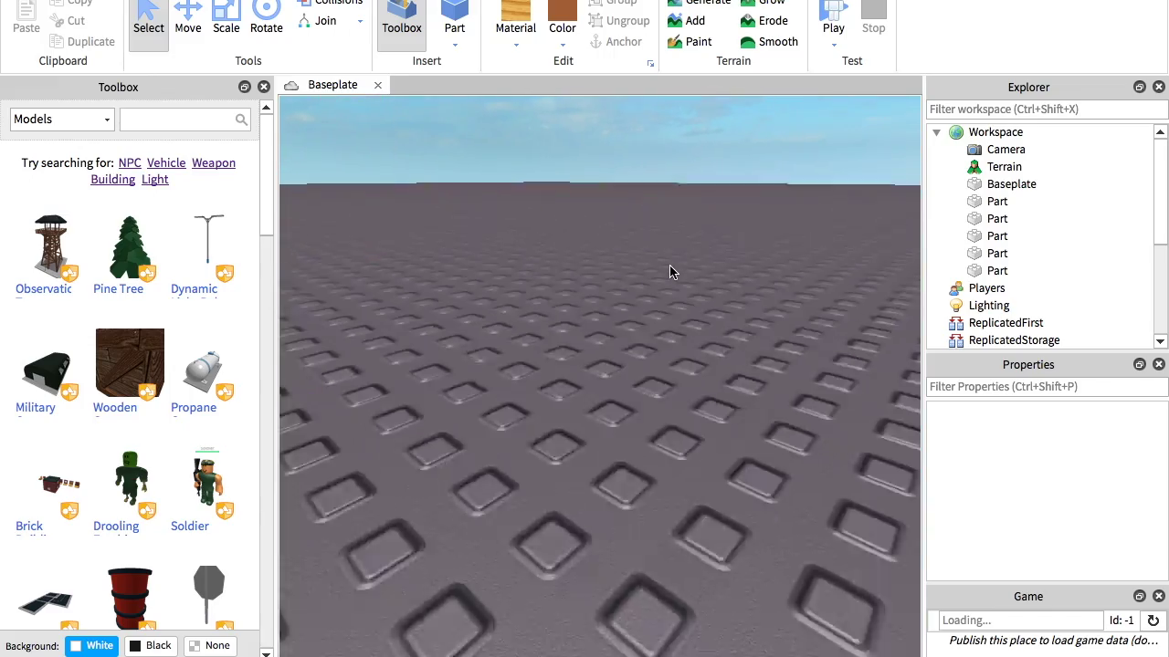
pyautogui.scroll(-5, 671, 272)
pyautogui.scroll(6, 670, 272)
pyautogui.scroll(-5, 670, 272)
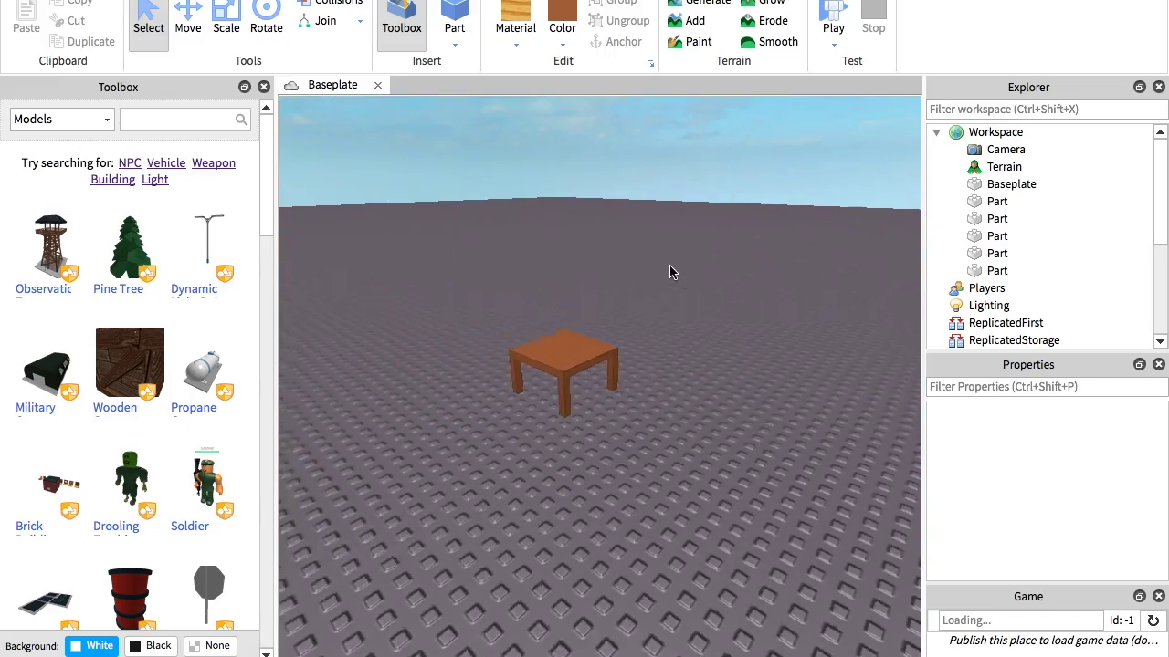
pyautogui.press('w')
pyautogui.press('s')
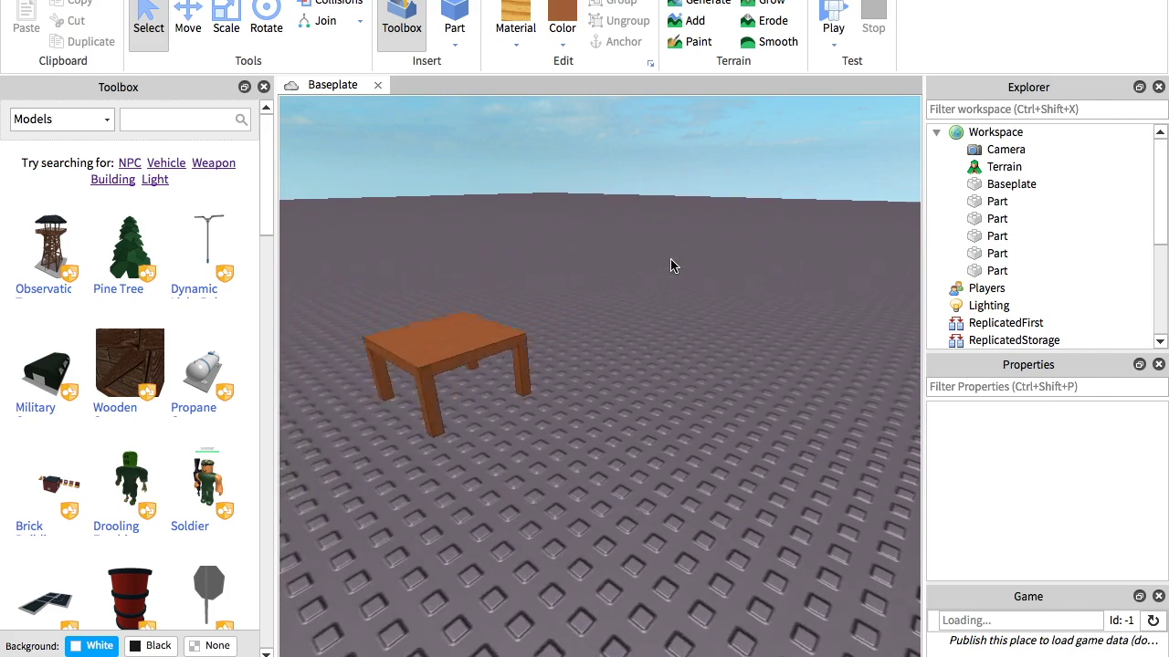
# Select all five table parts, group them into one model and anchor it.
pyautogui.moveTo(671, 266); pyautogui.dragTo(562, 258, button='right')
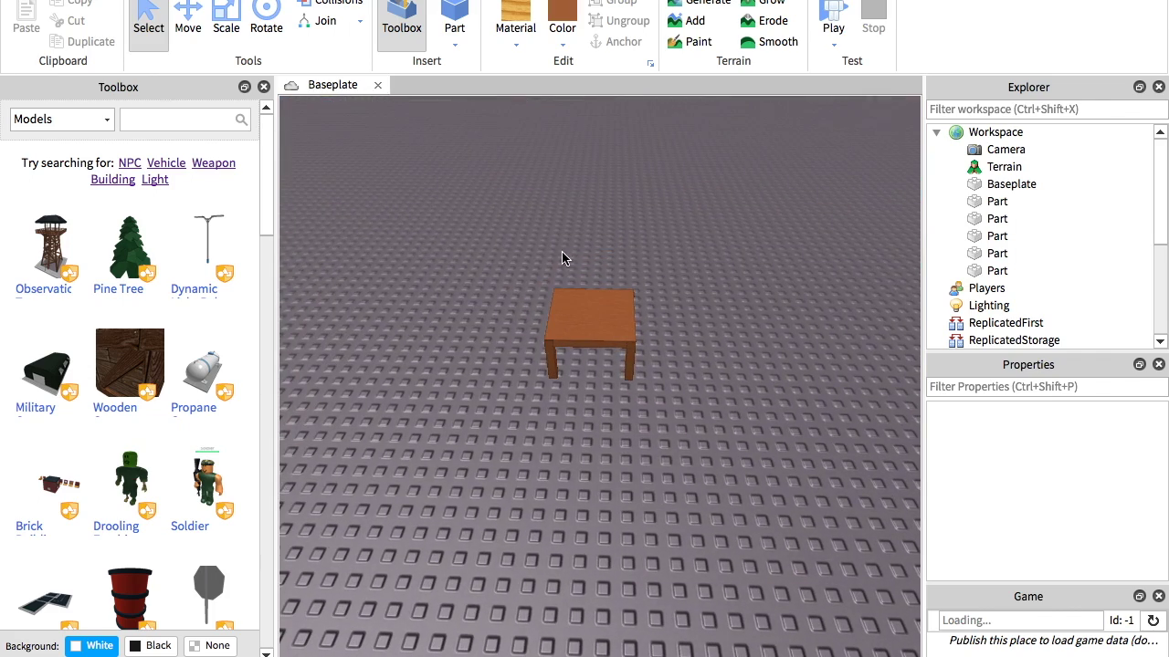
pyautogui.moveTo(467, 227); pyautogui.dragTo(776, 457)
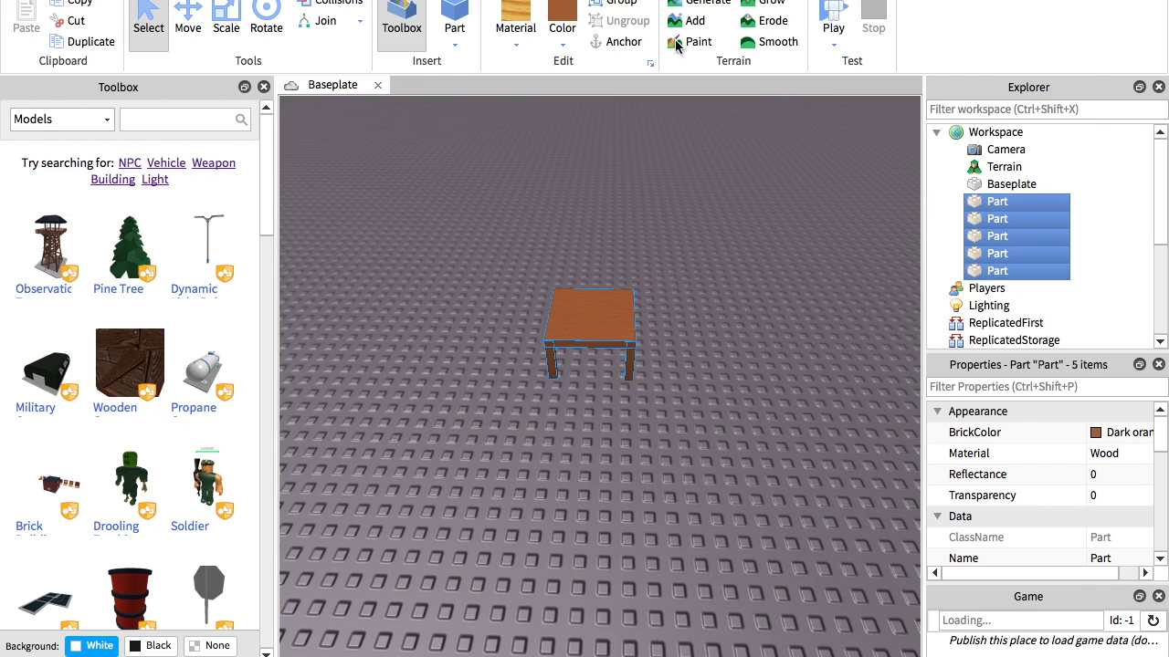
pyautogui.click(622, 4)
pyautogui.click(623, 45)
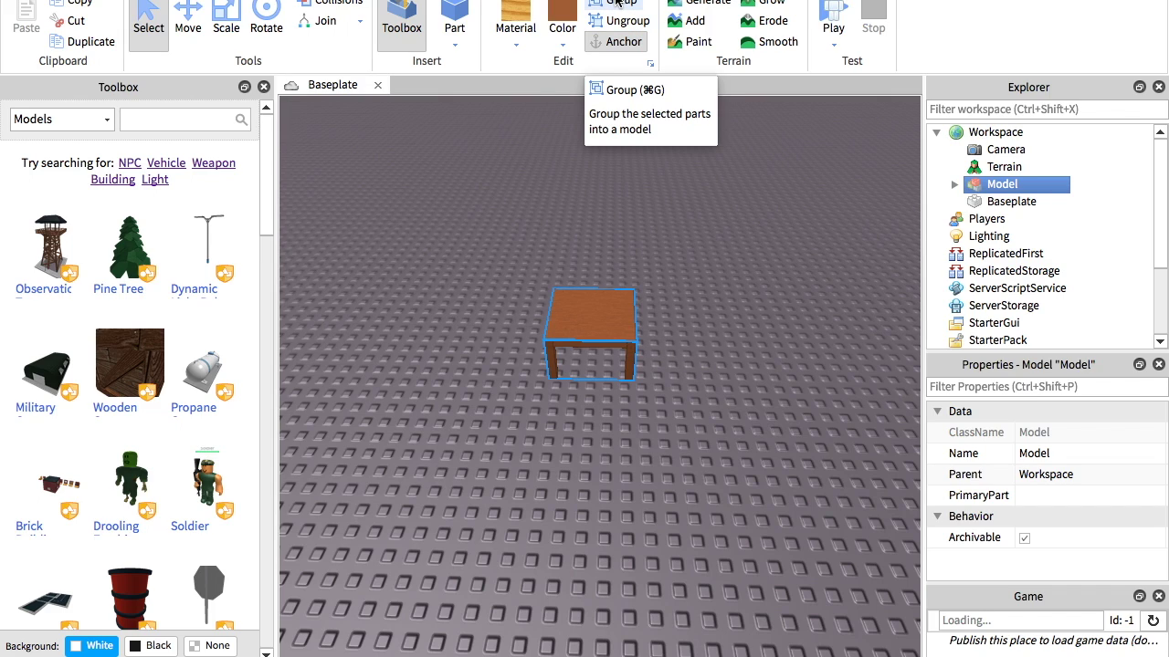
pyautogui.click(609, 44)
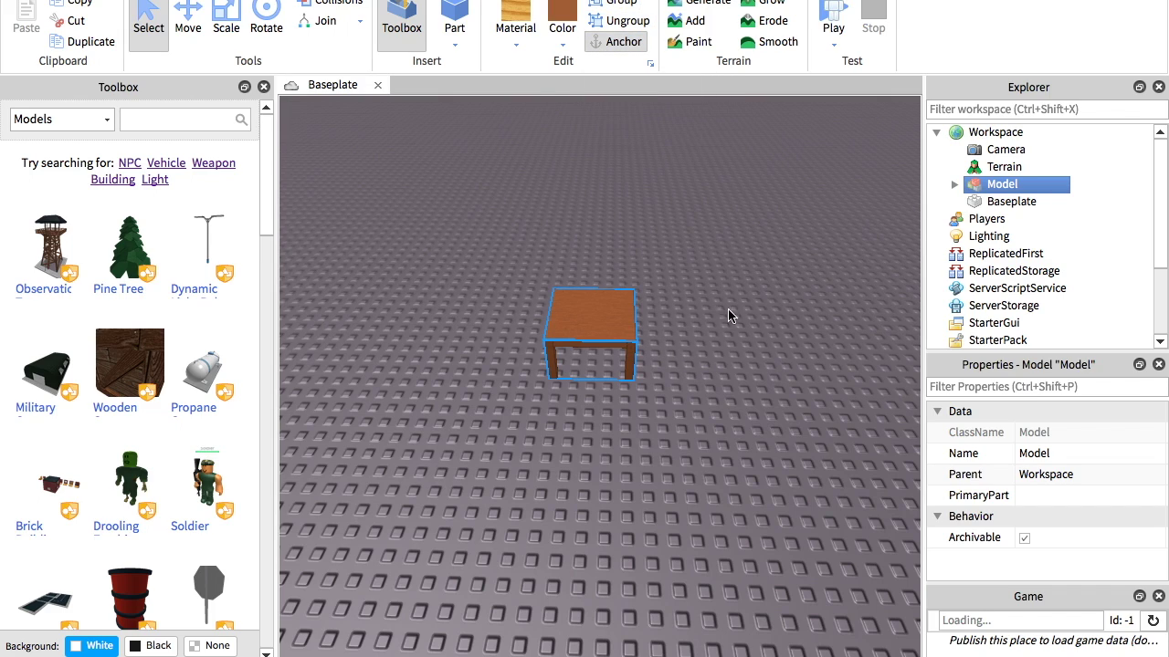
# Rename the grouped model in the Workspace as "table".
pyautogui.rightClick(993, 189)
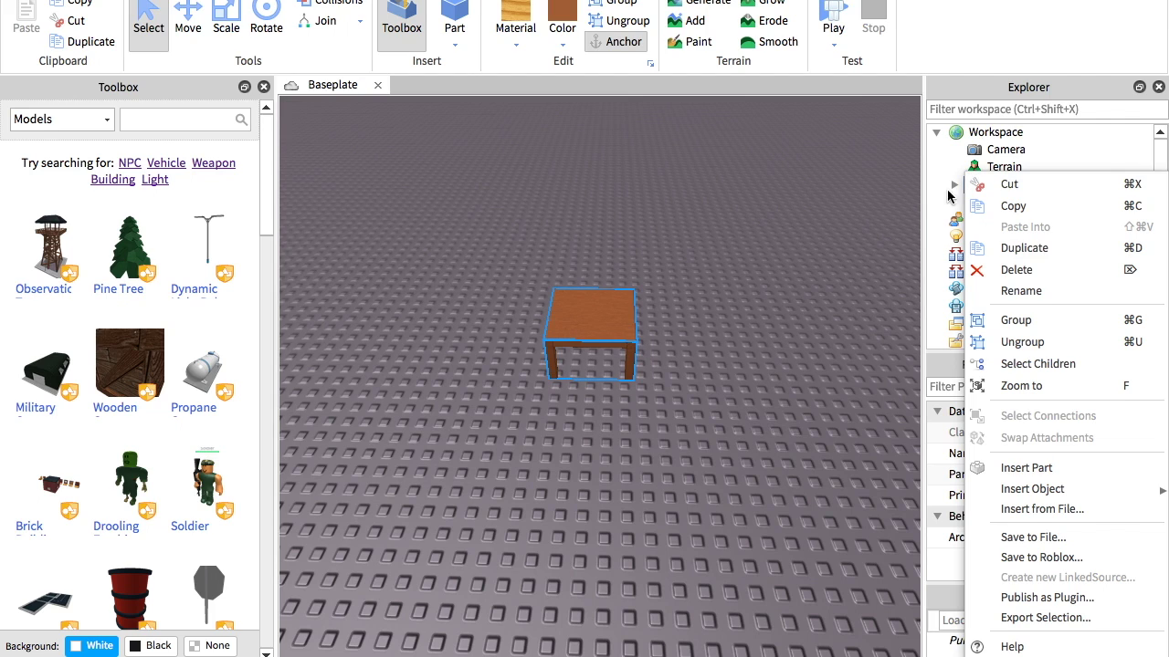
pyautogui.click(1027, 291)
pyautogui.press('BackSpace')
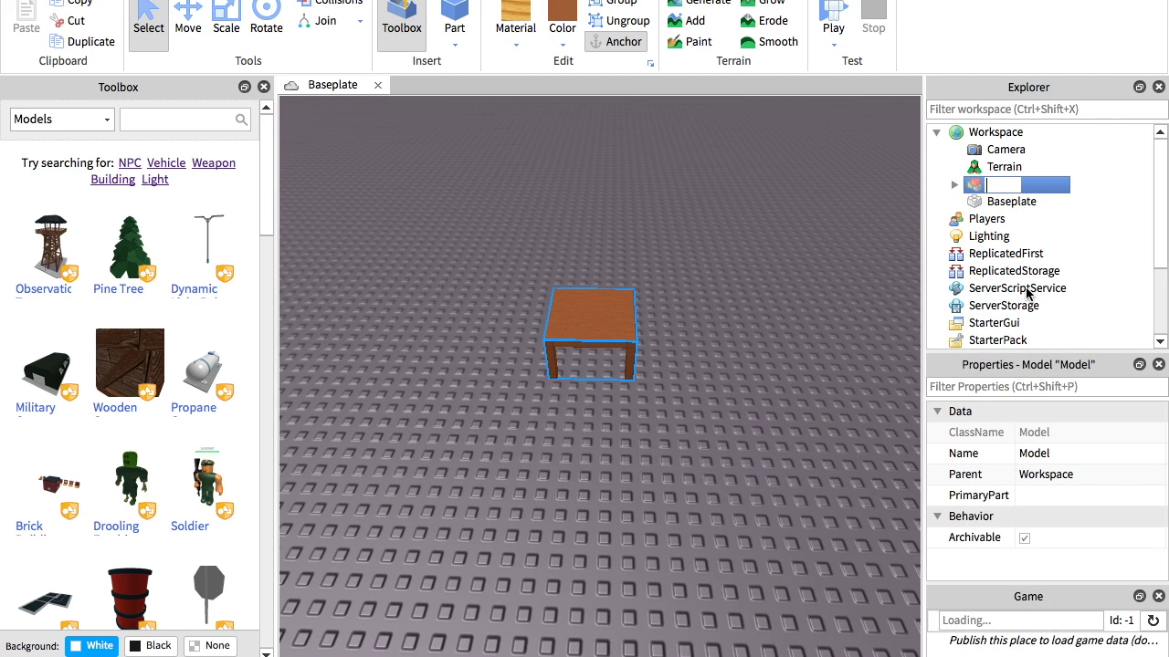
pyautogui.write('table')
pyautogui.press('Return')
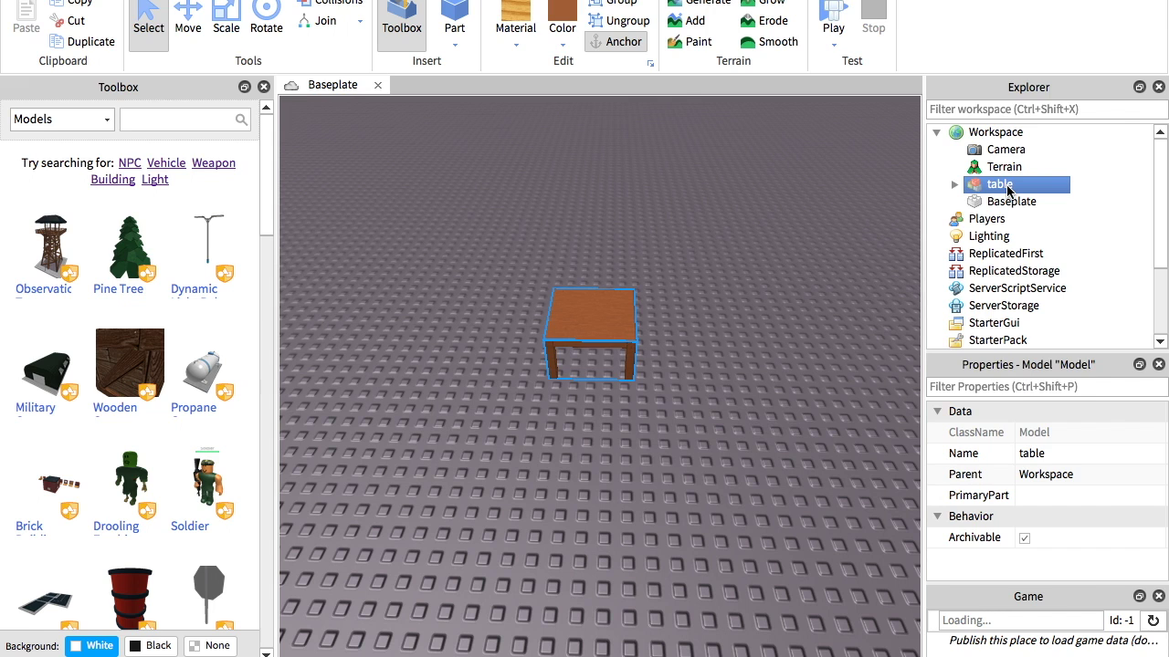
# Save the table model to Roblox as a new item named "Table" with the description "tegtge" and Copy-Lock turned off.
pyautogui.rightClick(395, 479)
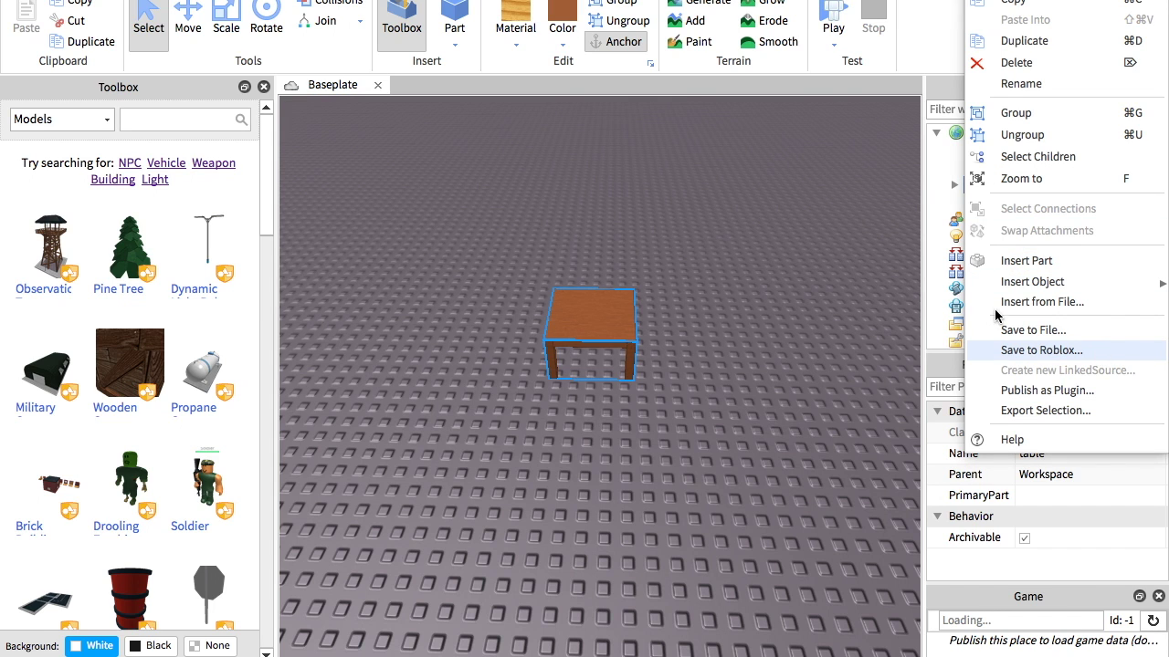
pyautogui.click(1100, 362)
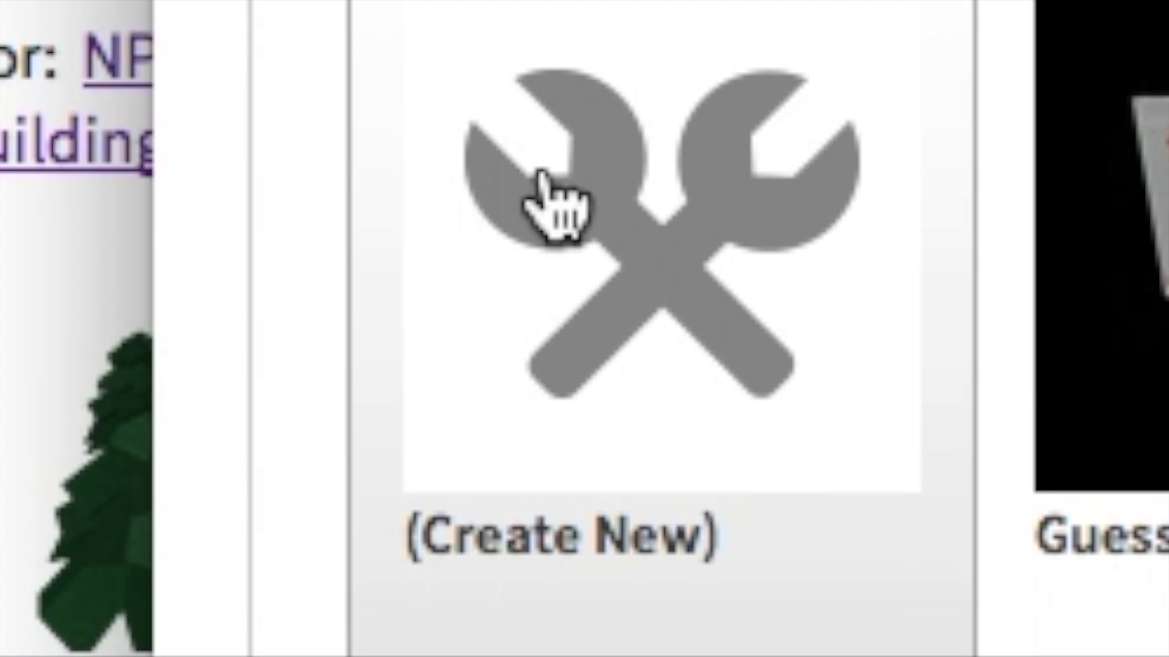
pyautogui.click(544, 178)
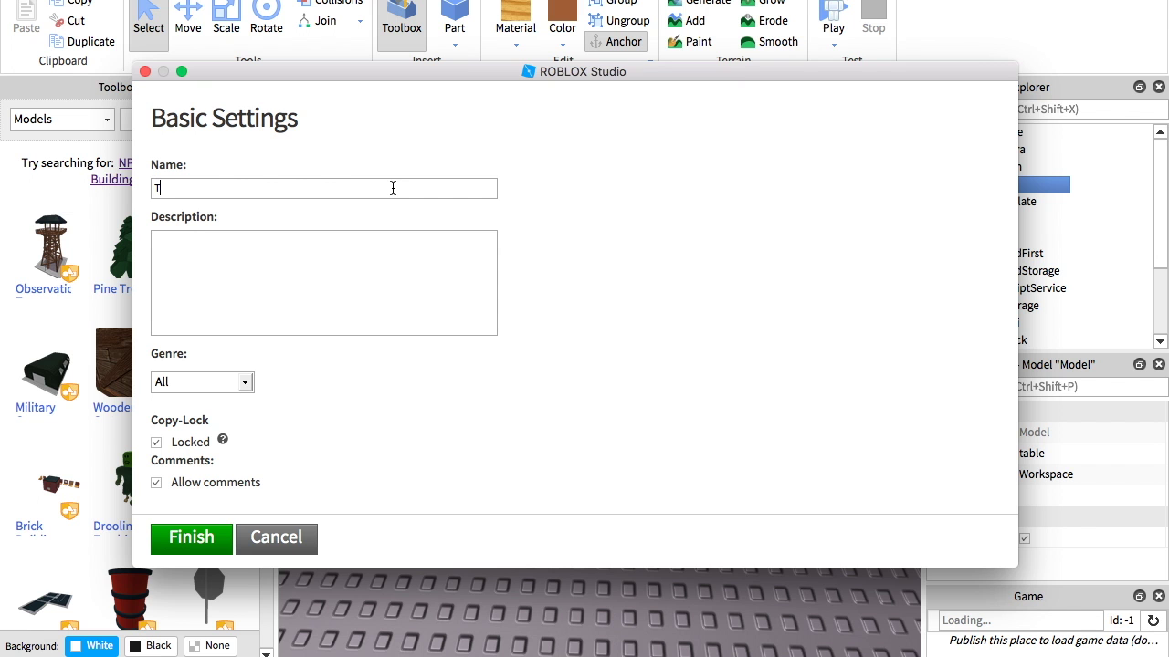
pyautogui.click(341, 272)
pyautogui.write('tegtge')
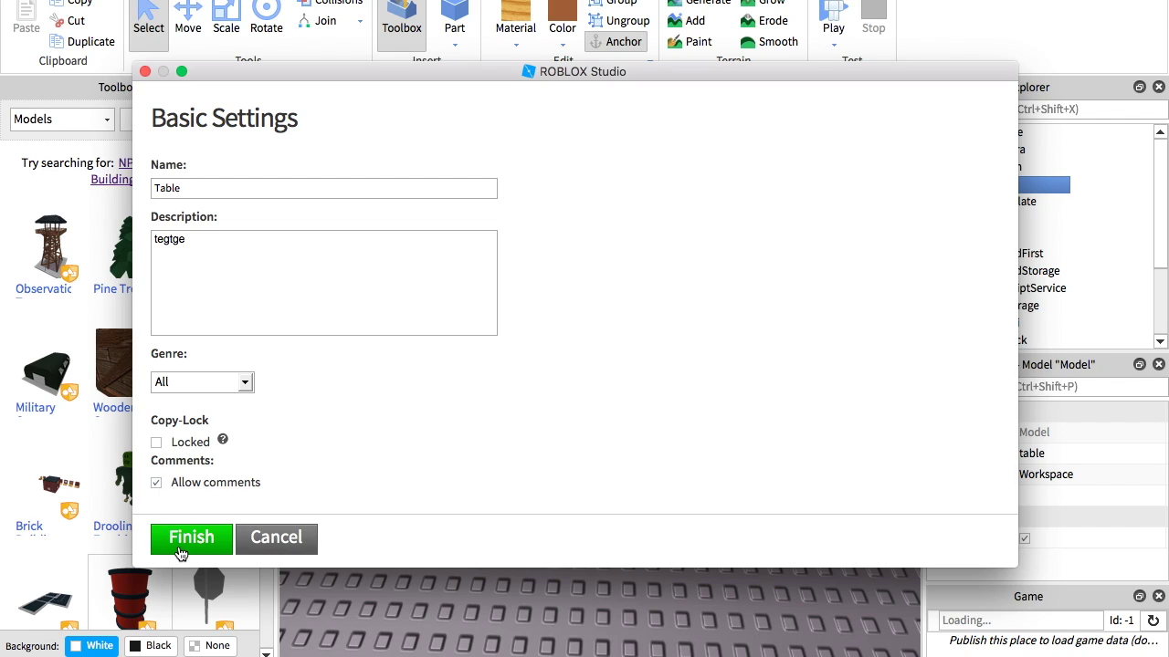
pyautogui.click(192, 538)
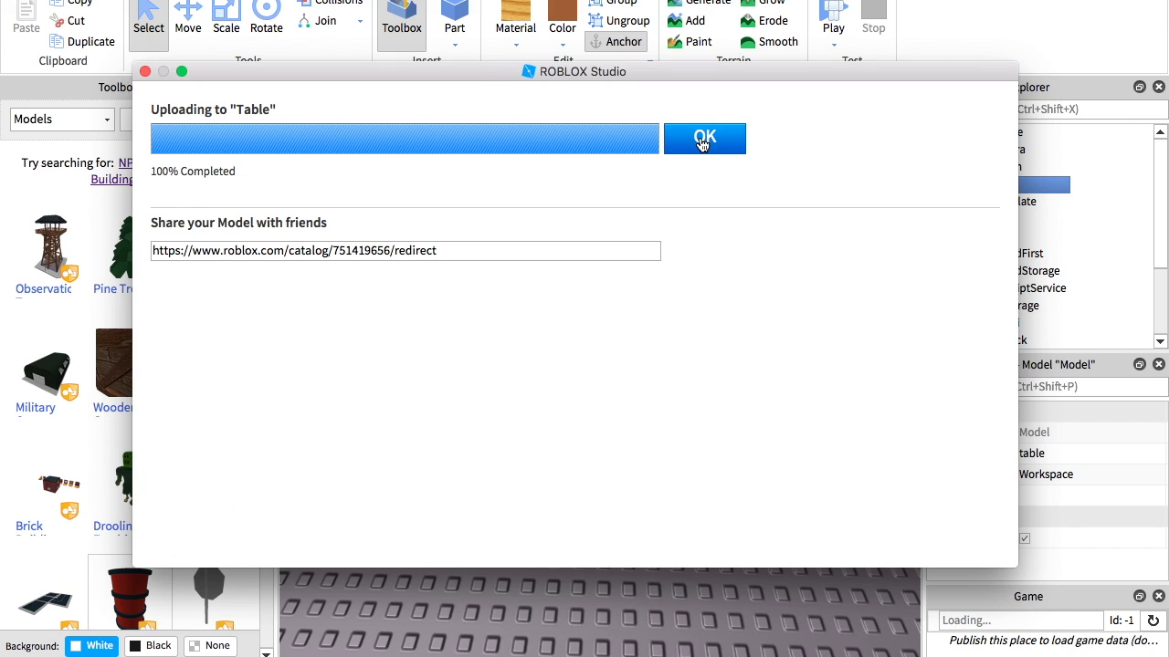
pyautogui.click(703, 139)
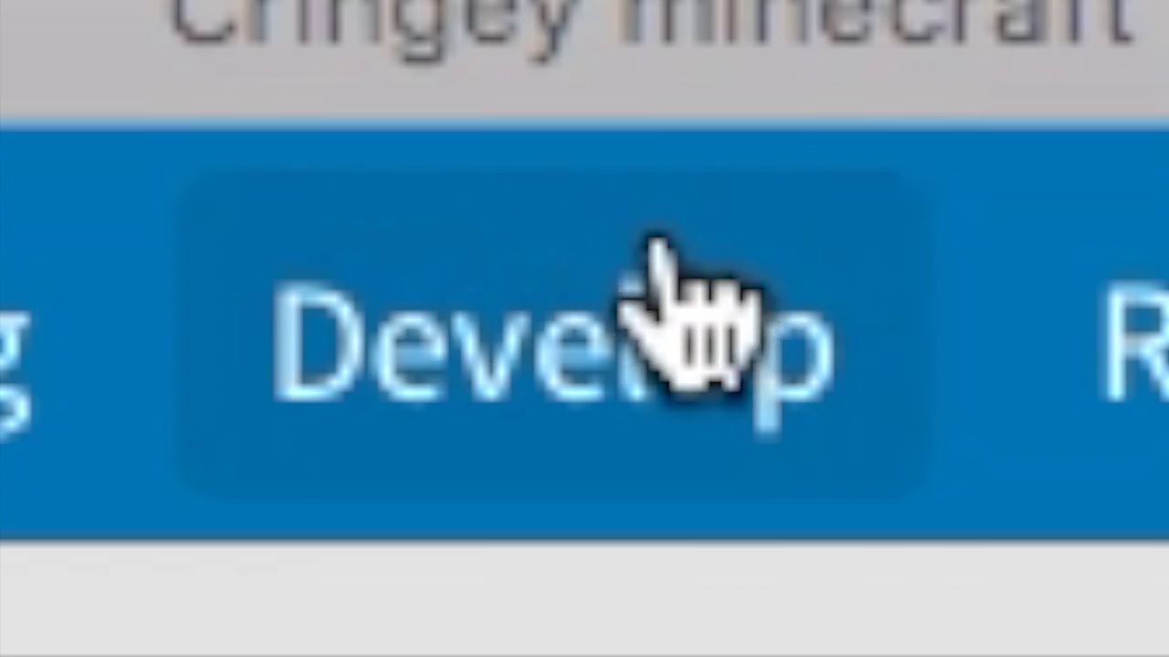
# Switch to the Roblox website in the browser and open the Table item from the created models under Develop.
pyautogui.click(308, 57)
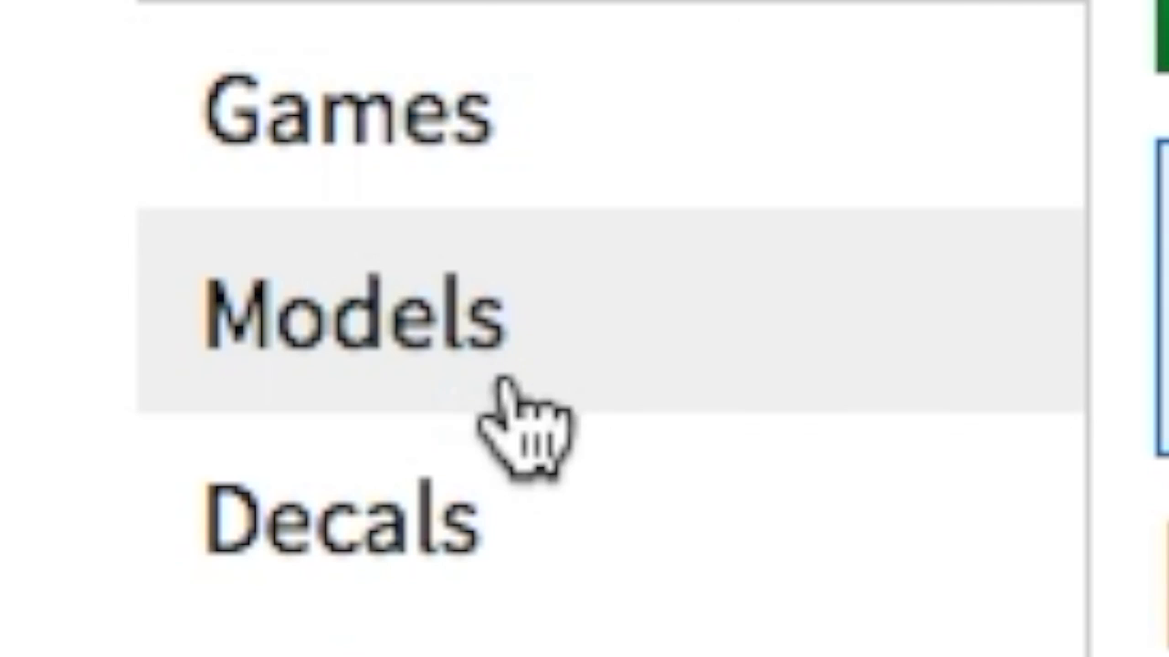
pyautogui.click(199, 331)
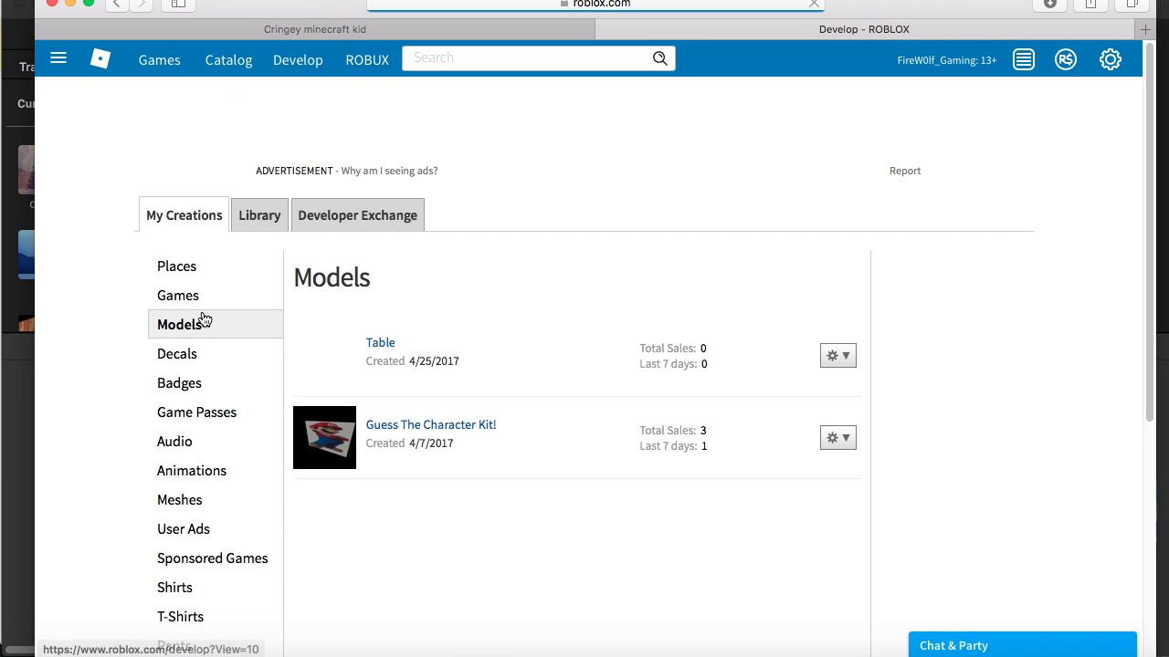
pyautogui.click(382, 352)
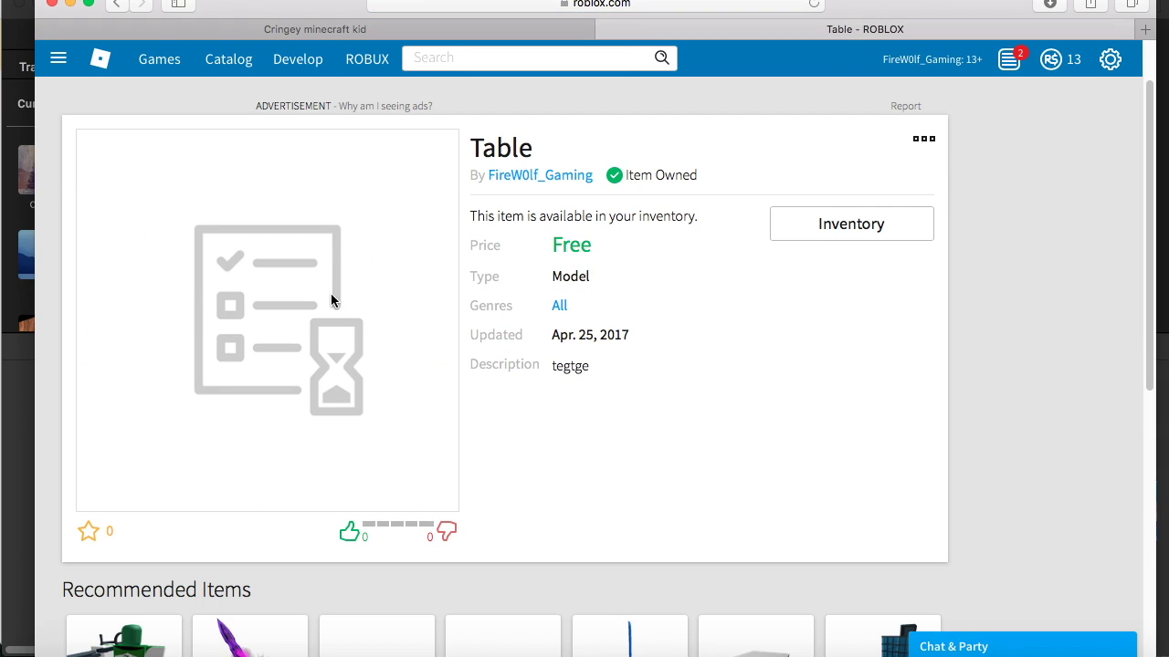
# Add the Table model to the favorites and look over its item page.
pyautogui.click(88, 531)
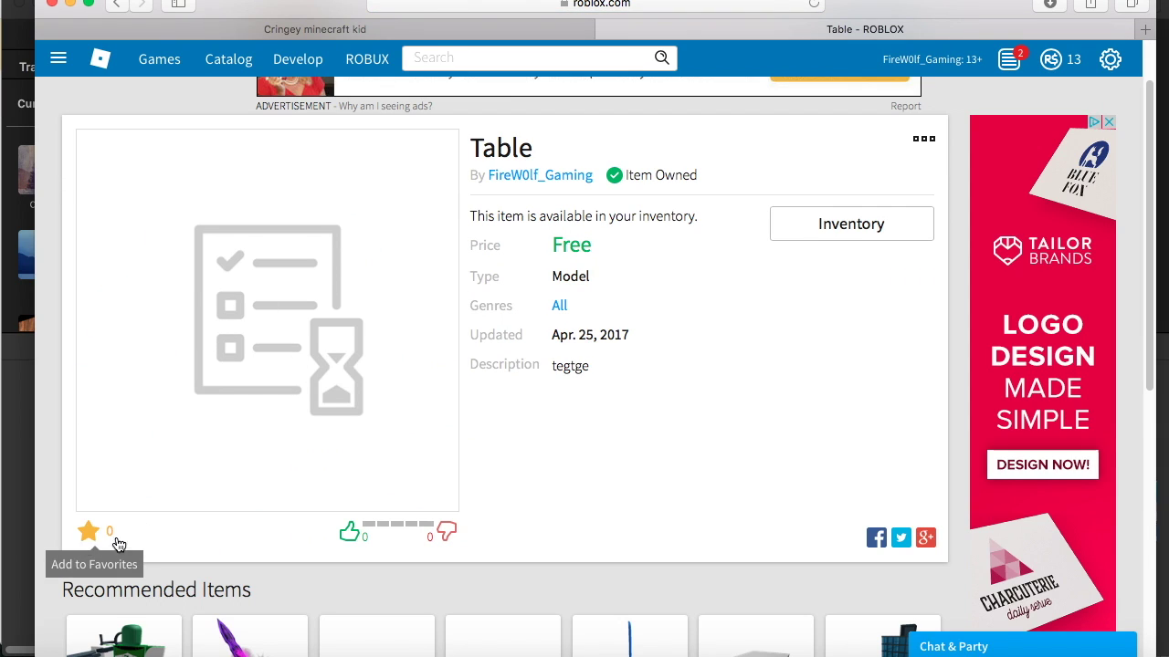
pyautogui.click(368, 534)
pyautogui.click(579, 395)
pyautogui.scroll(-4, 581, 398)
pyautogui.scroll(5, 581, 389)
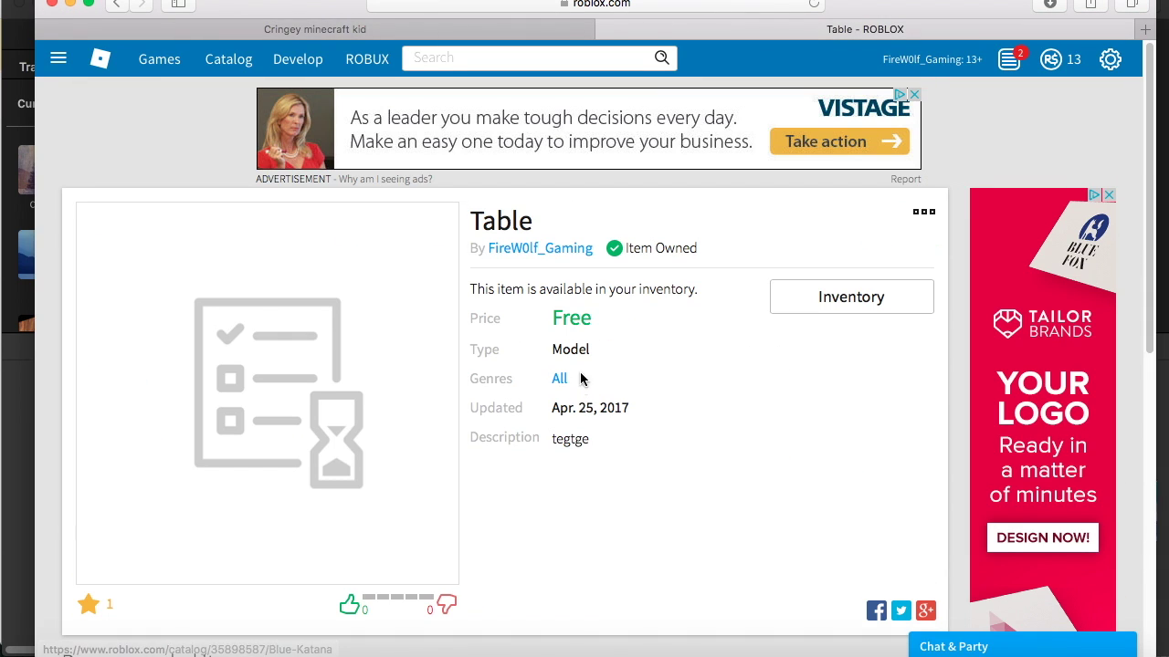
pyautogui.scroll(-2, 584, 306)
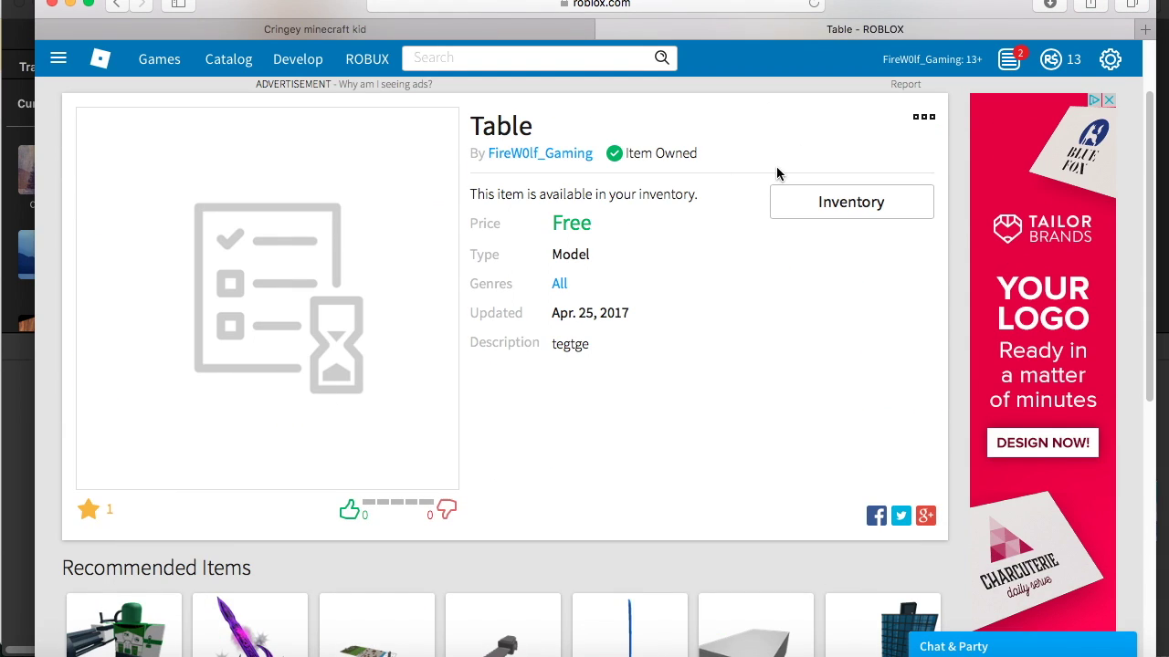
pyautogui.scroll(-7, 858, 208)
pyautogui.scroll(10, 857, 206)
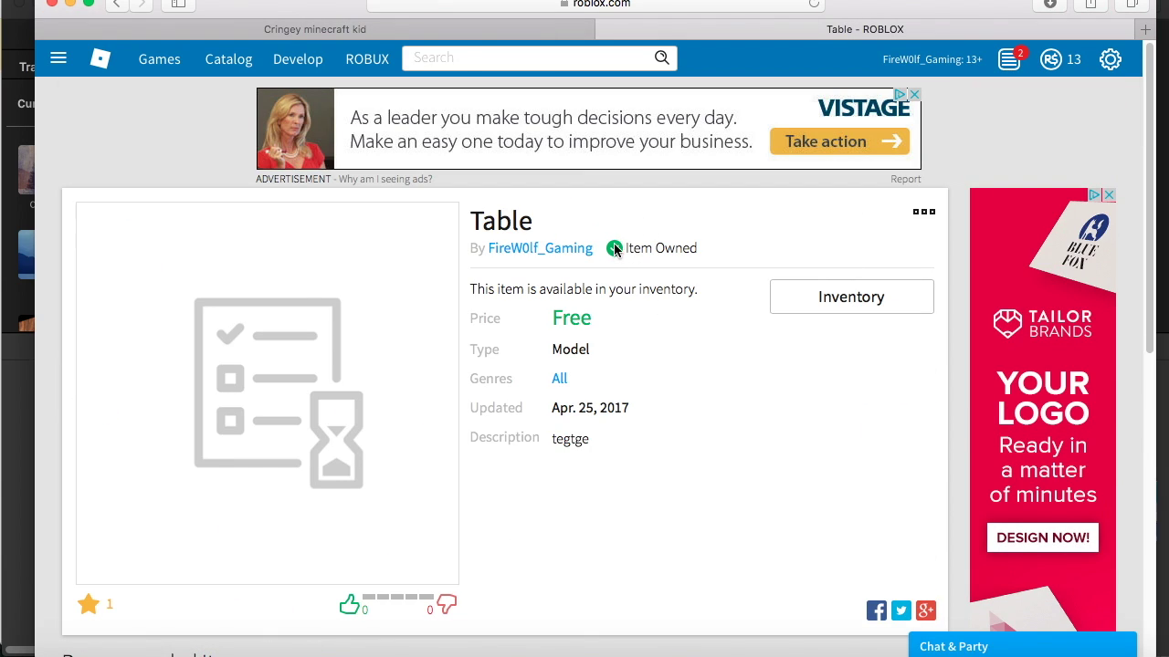
# Examine the Table item's ownership status and price, then the recommended items and comments further down its page.
pyautogui.moveTo(634, 246); pyautogui.dragTo(718, 247)
pyautogui.click(722, 247)
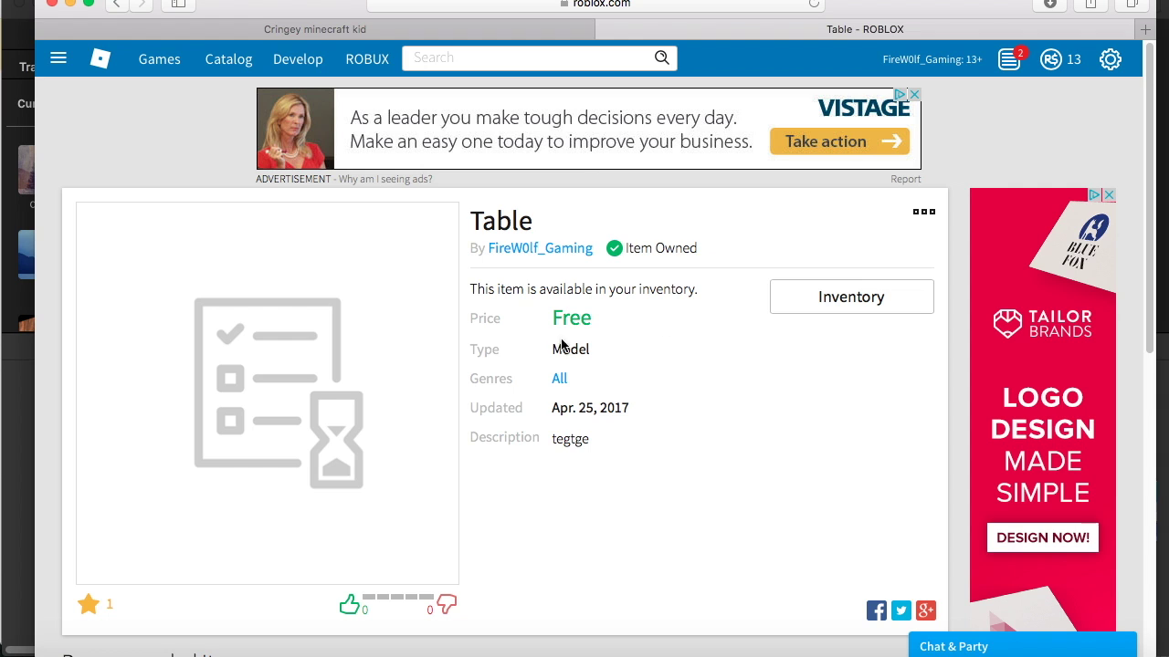
pyautogui.scroll(-5, 574, 315)
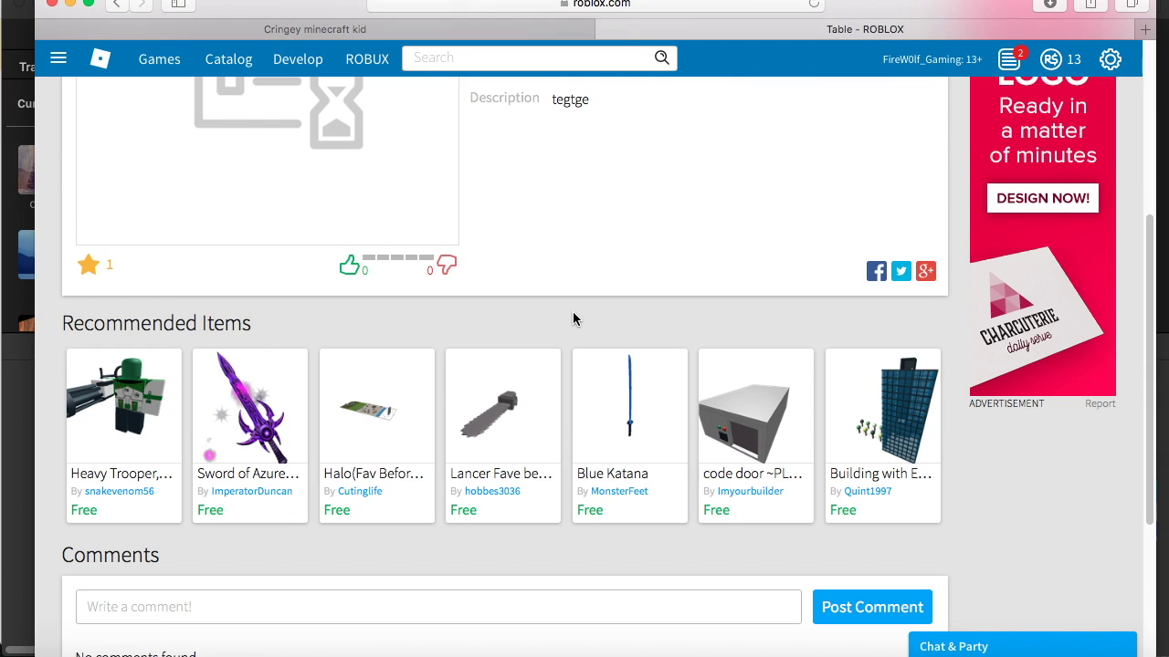
pyautogui.scroll(5, 574, 315)
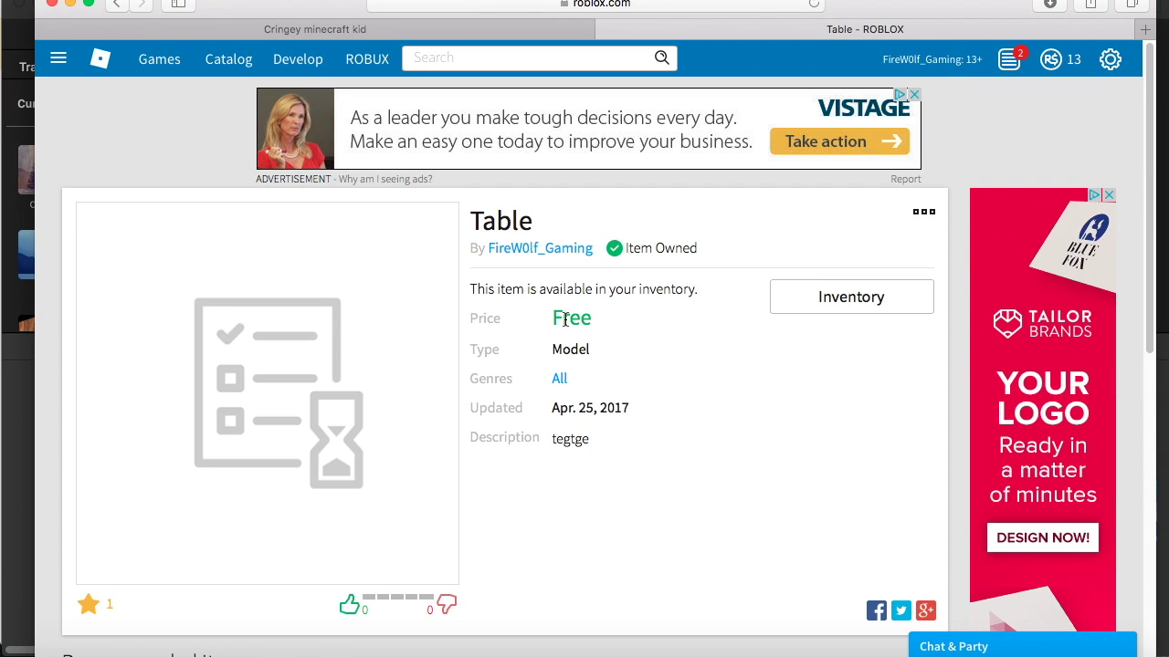
pyautogui.doubleClick(565, 320)
pyautogui.click(620, 326)
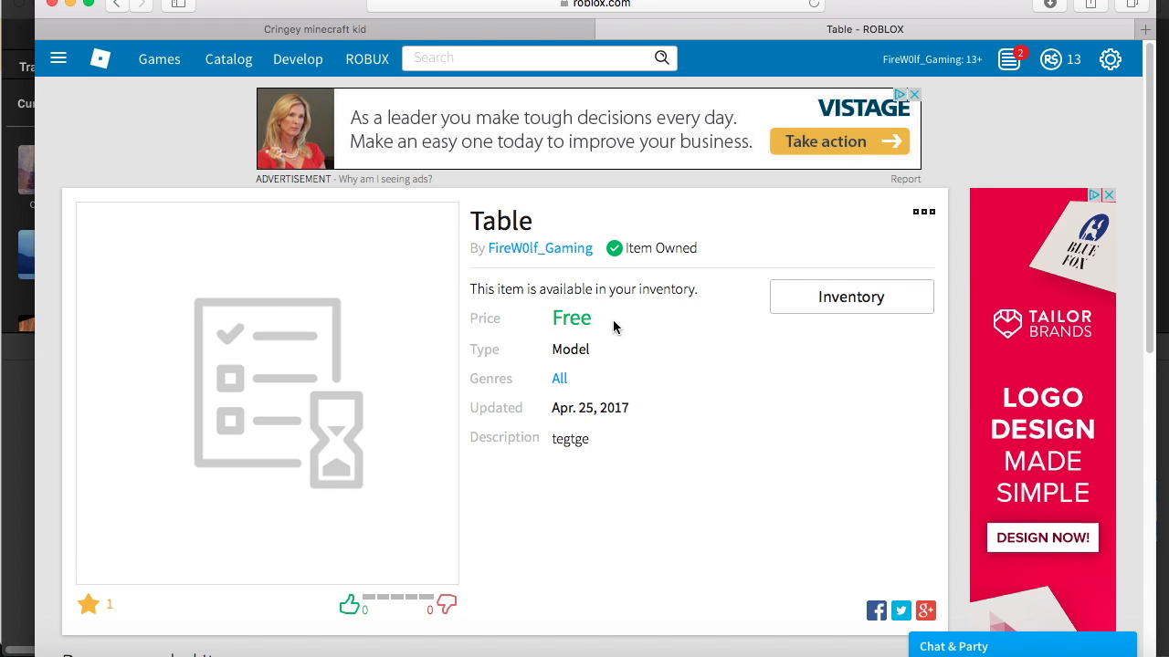
pyautogui.scroll(-7, 619, 326)
pyautogui.scroll(7, 619, 326)
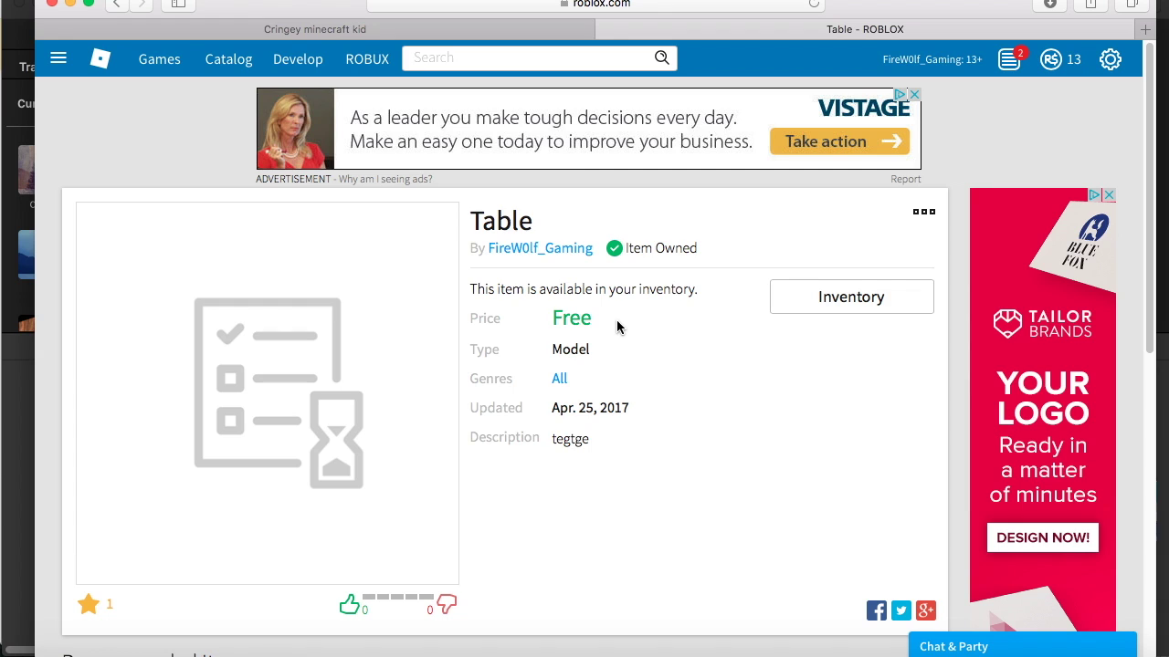
pyautogui.scroll(-4, 617, 322)
pyautogui.scroll(-3, 617, 314)
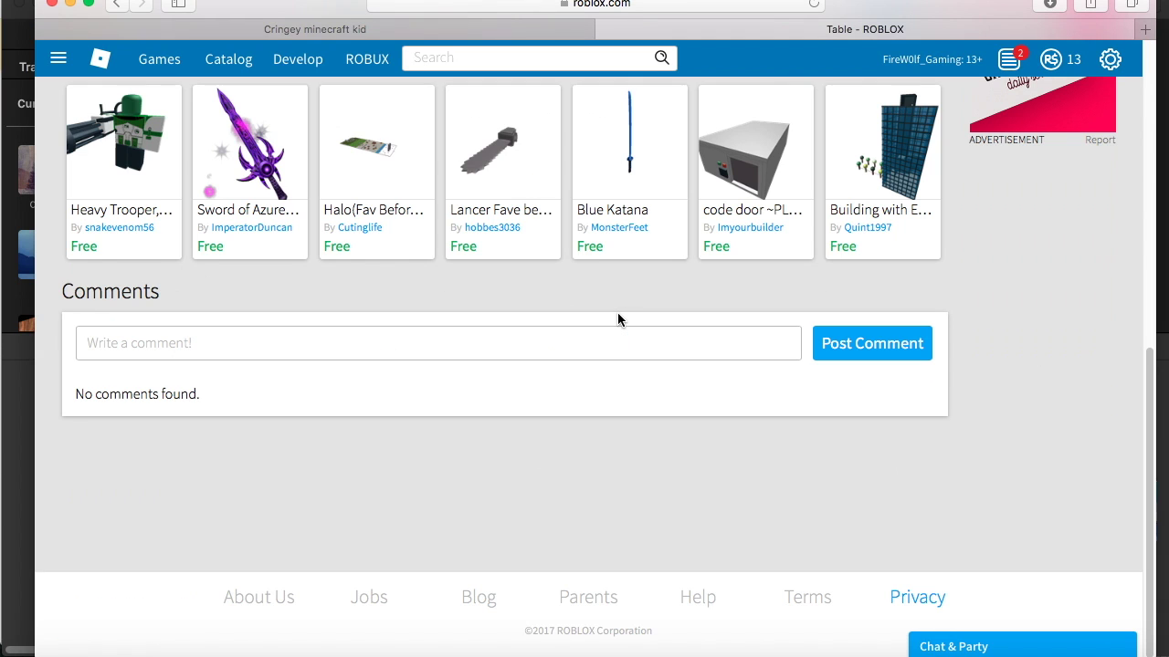
pyautogui.scroll(7, 609, 320)
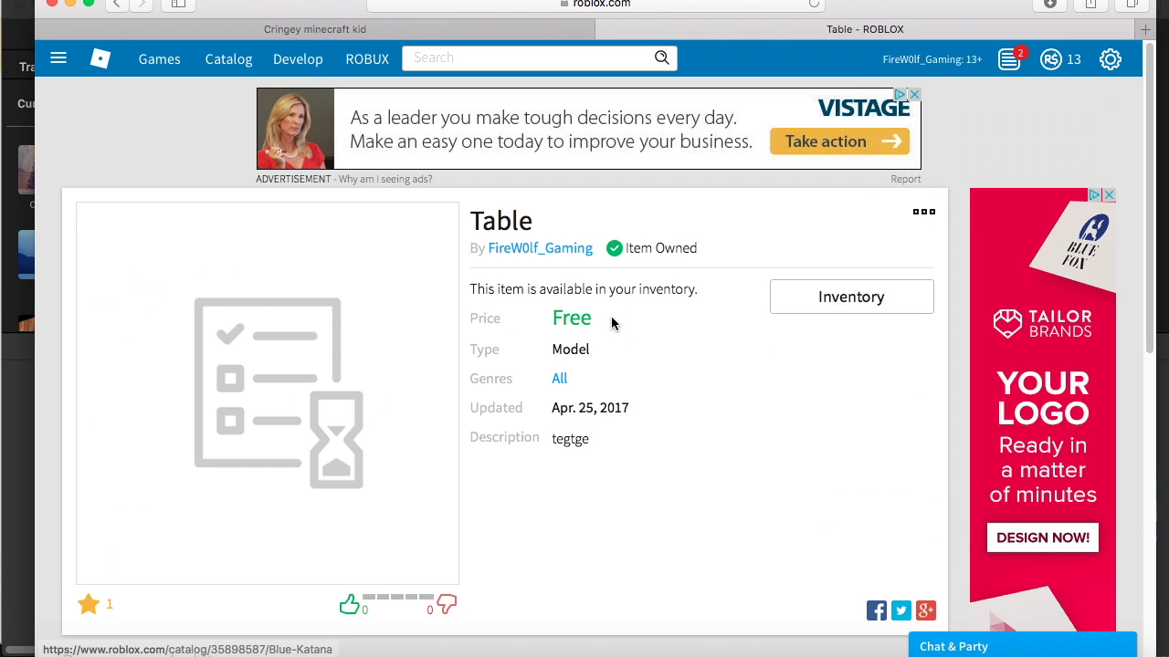